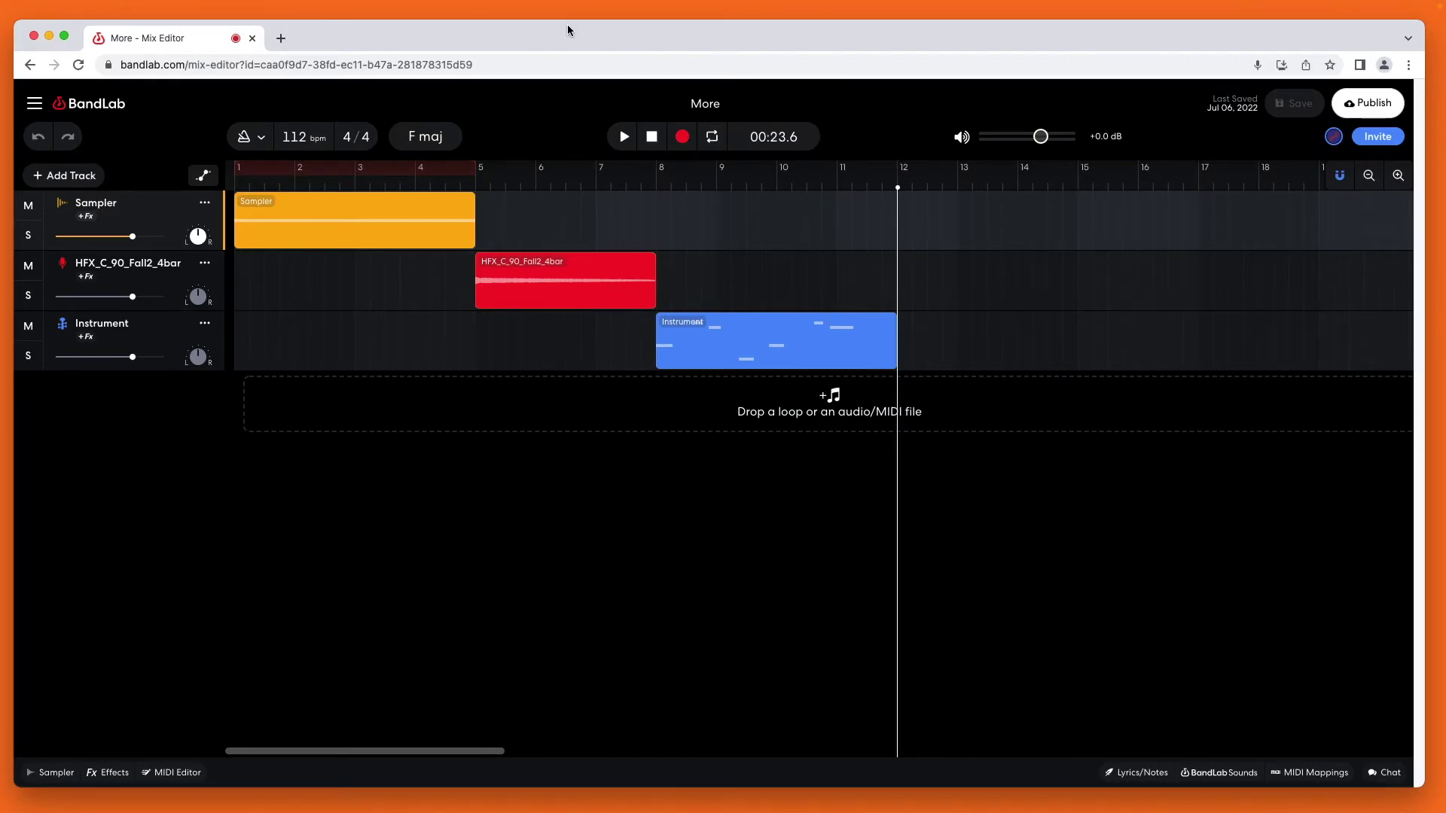
# Bring up the New Track chooser beside the Sampler, HFX_C_90_Fall2_4bar and Instrument tracks
pyautogui.moveTo(158, 4)
# Add a Virtual instruments track, Instrument 2, below the three existing tracks
pyautogui.click(76, 175)
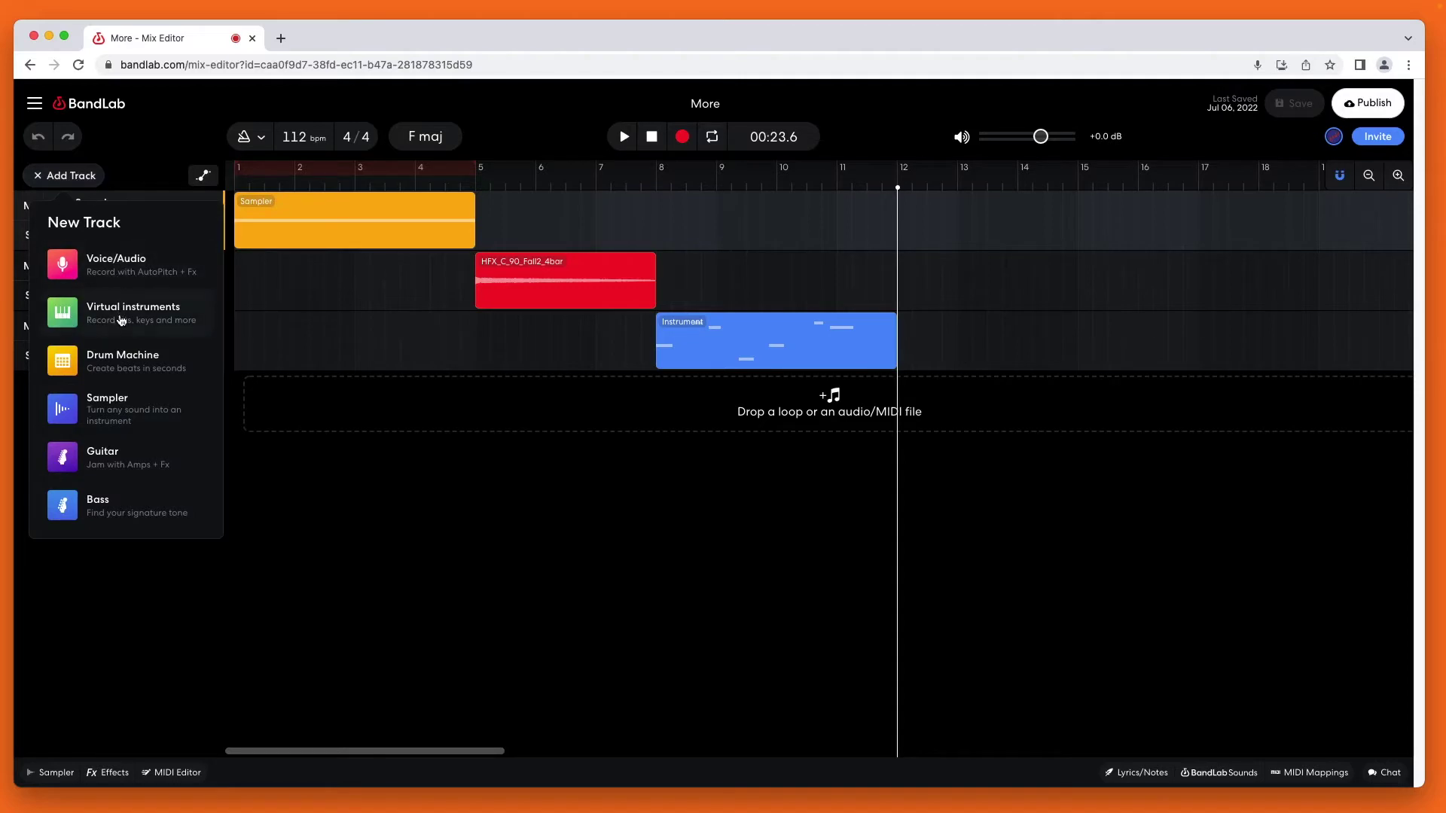
pyautogui.click(120, 321)
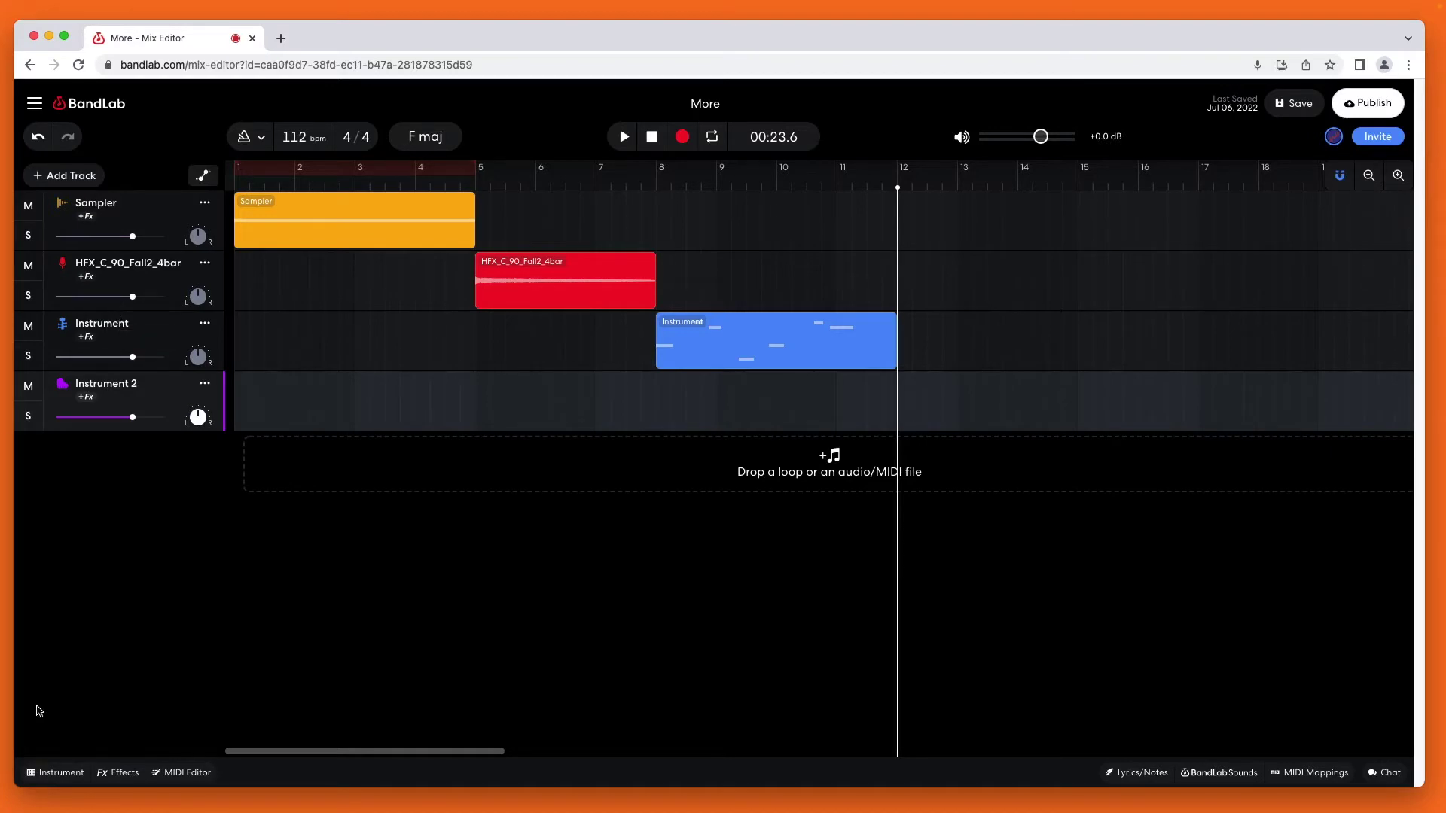
# In Instrument 2's instrument settings, choose WIDI Bud Pro as the MIDI input device
pyautogui.click(50, 775)
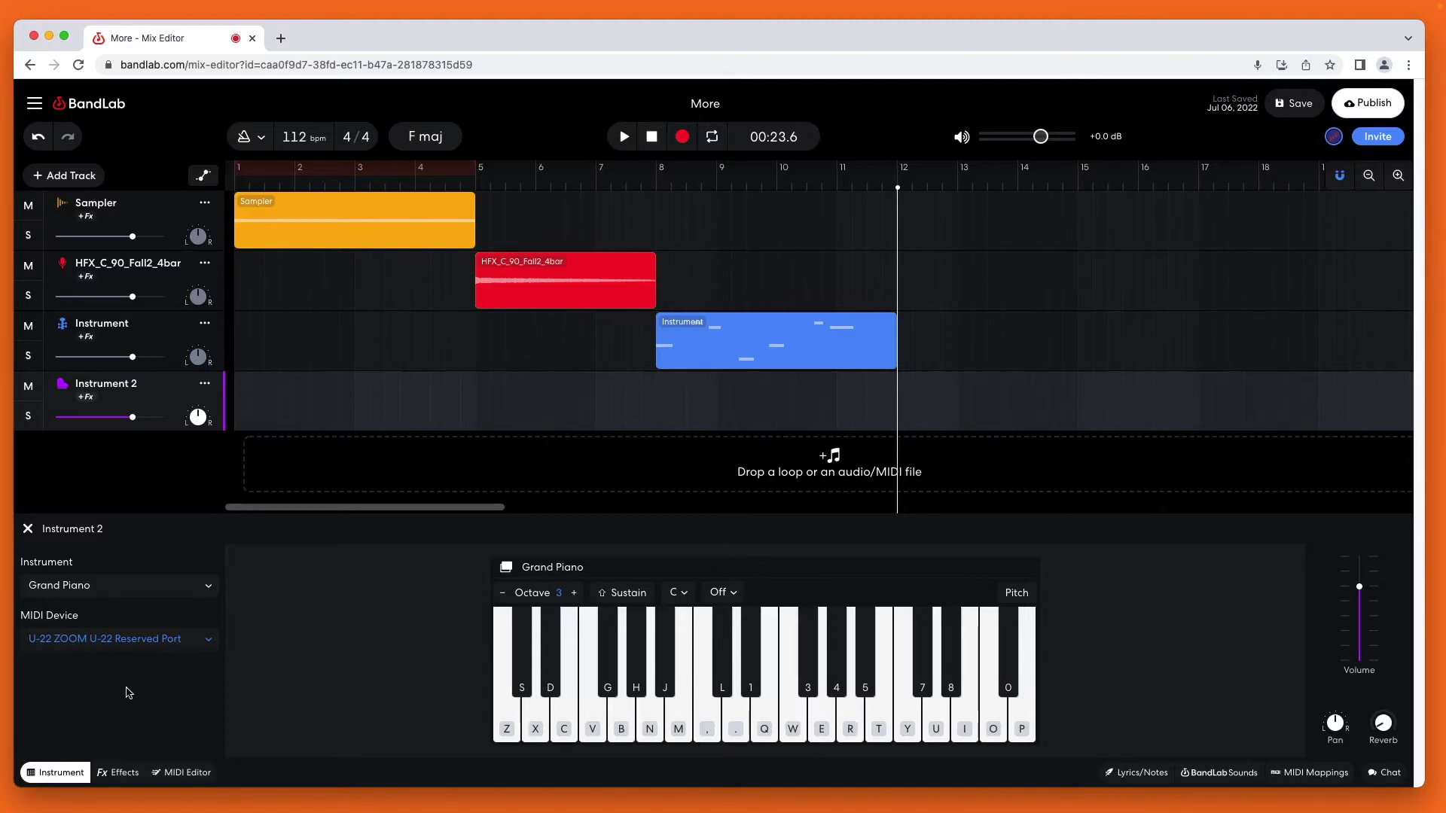
pyautogui.click(209, 641)
pyautogui.click(186, 661)
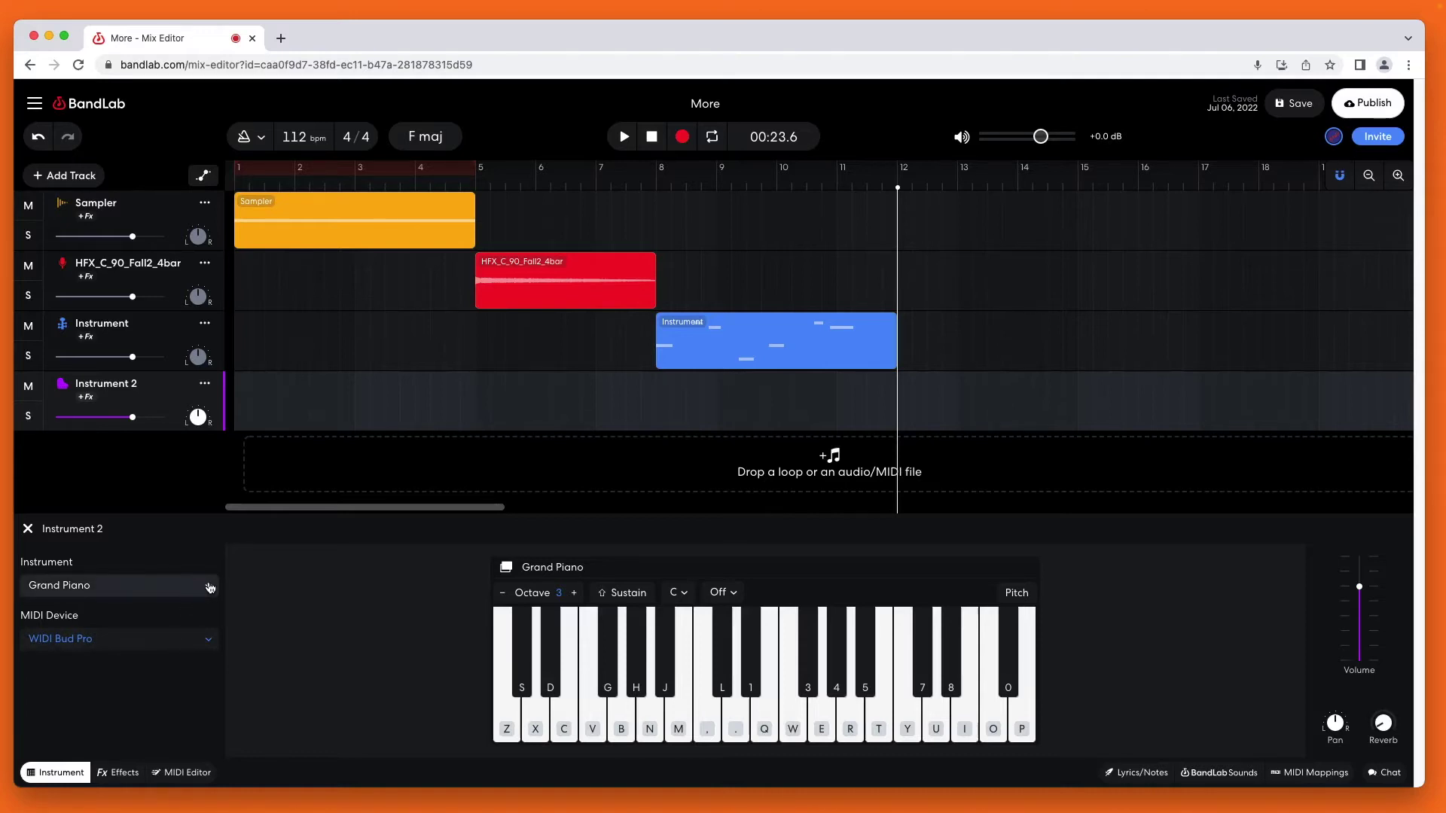
# Replace Instrument 2's Grand Piano sound with the Dry kit from Drum Kits
pyautogui.click(210, 588)
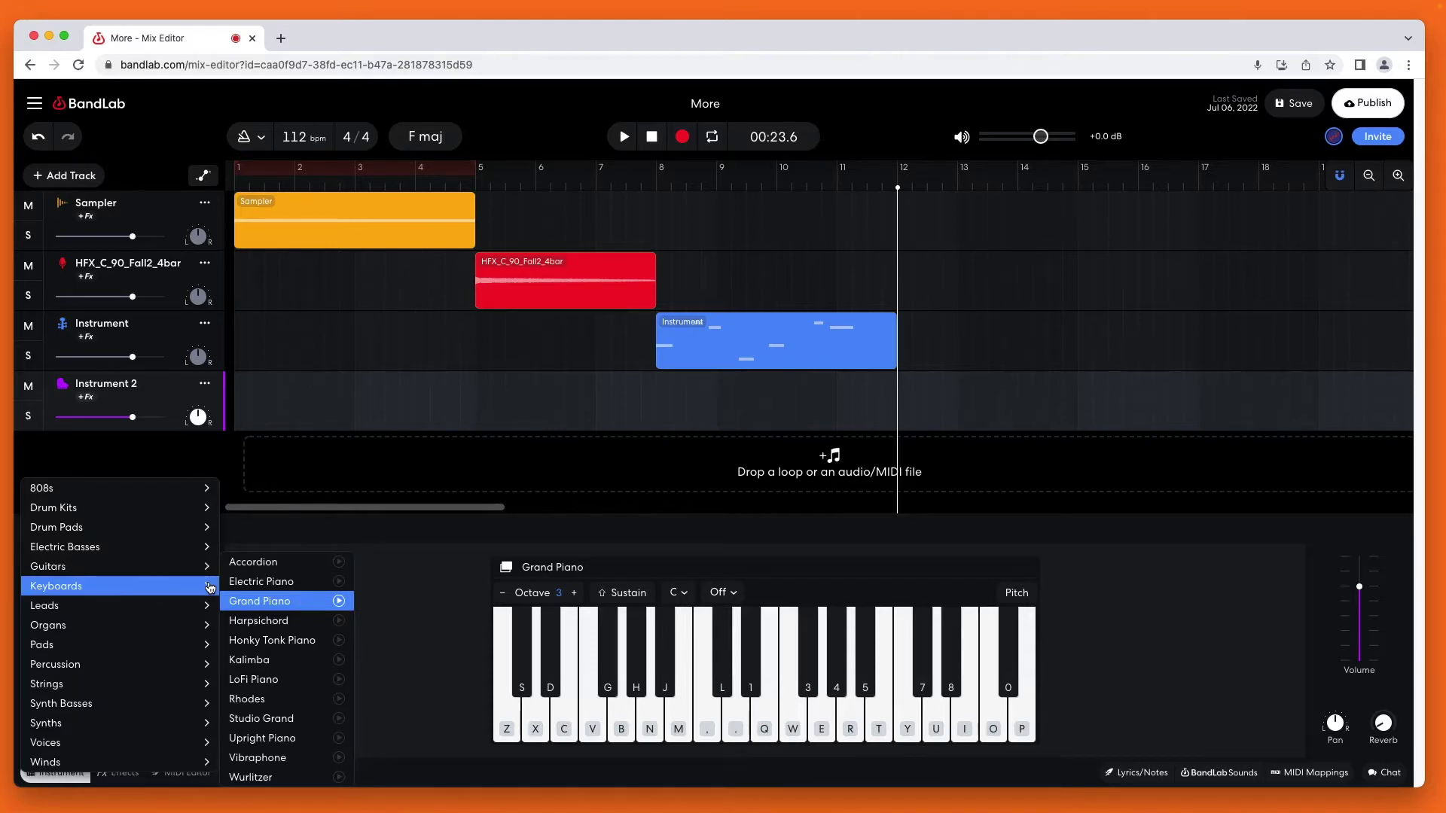
pyautogui.moveTo(70, 511)
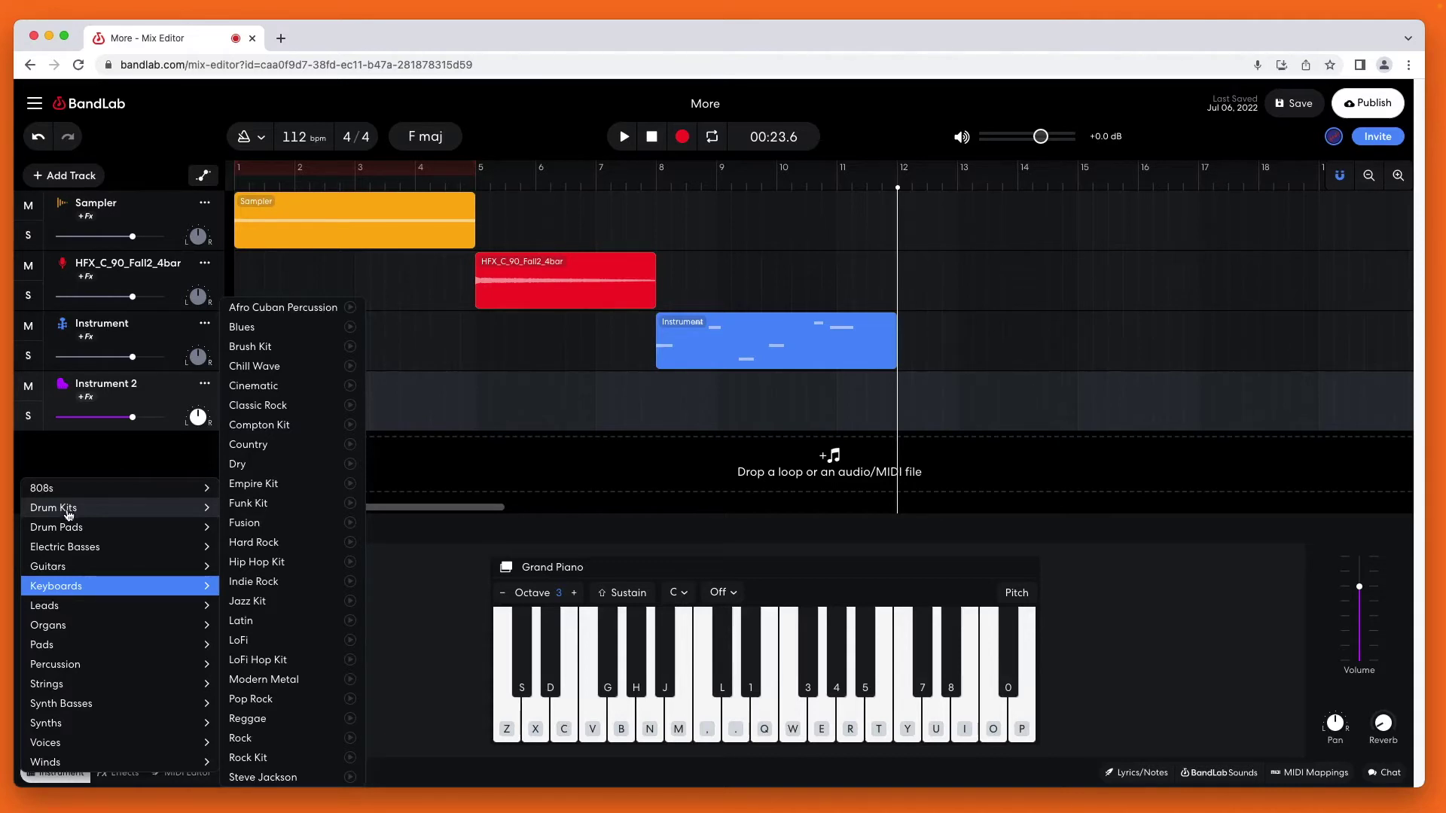
pyautogui.click(237, 465)
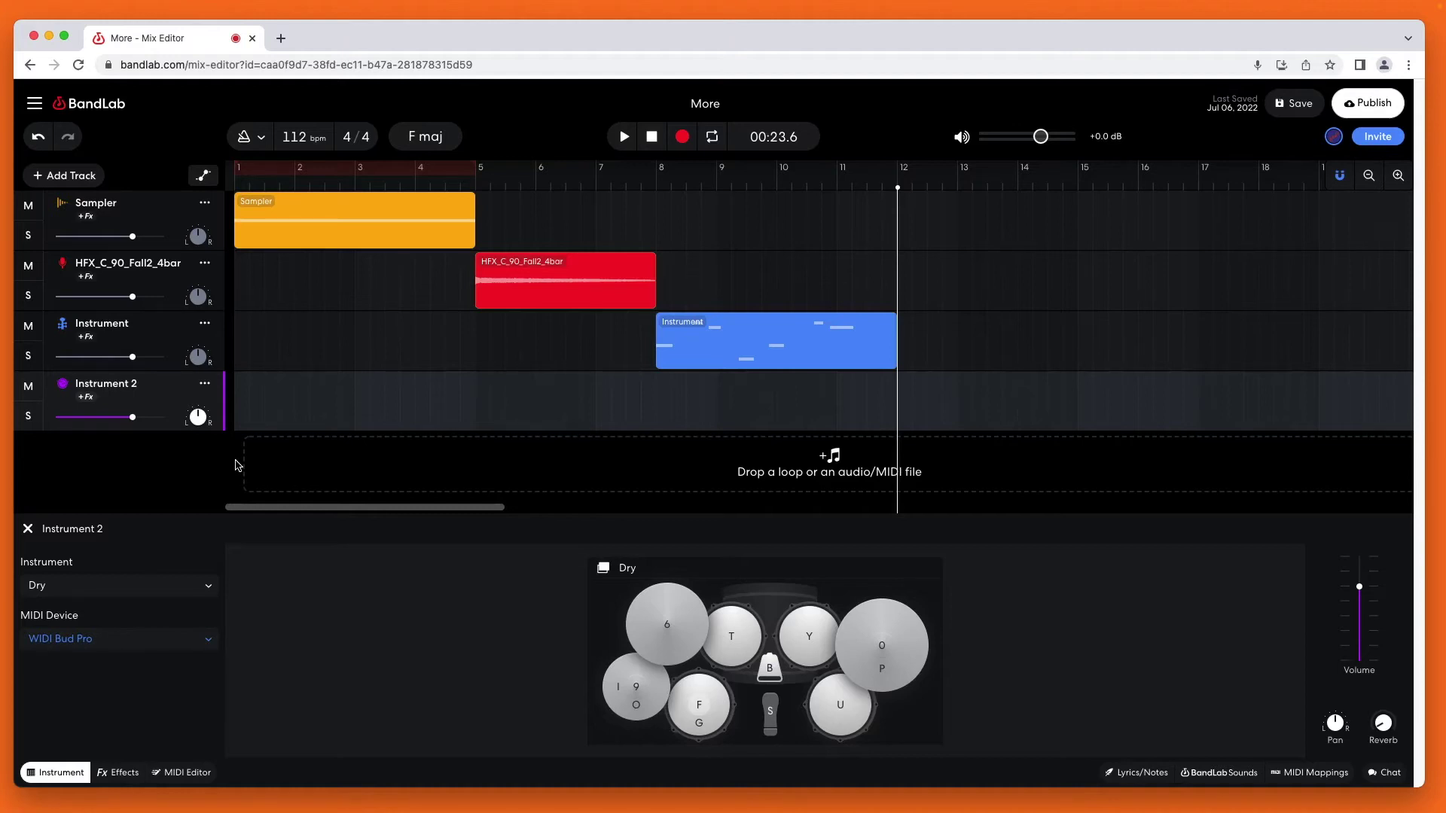
pyautogui.press('i')
pyautogui.press('9')
pyautogui.press('9')
pyautogui.press('6')
pyautogui.press('0')
pyautogui.press('t')
# Map WIDI Bud Pro Channel 9 note G1 to the Dry kit's F/G drum, Note 38
pyautogui.click(1310, 774)
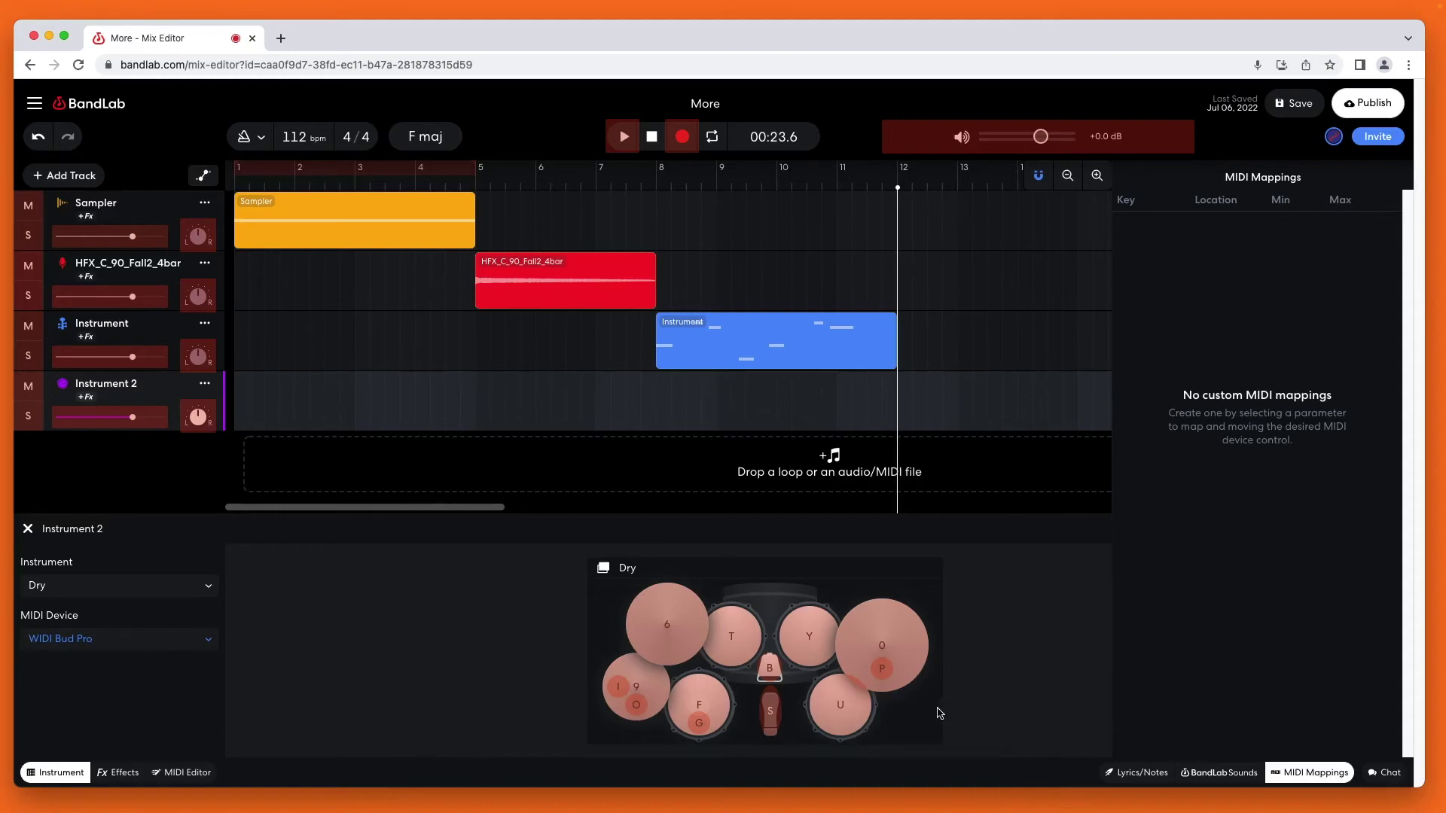
pyautogui.click(698, 707)
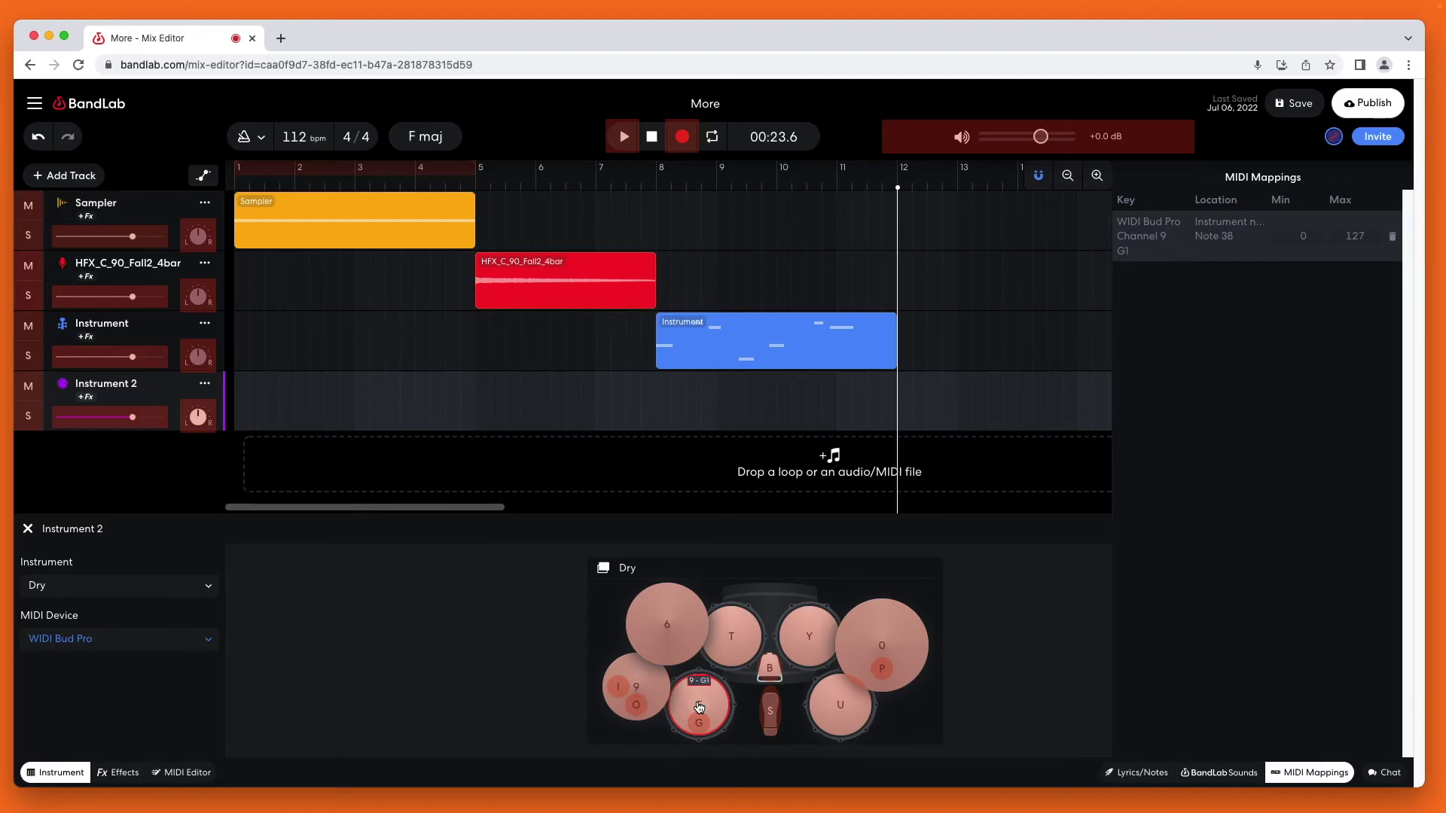
# Map the S, Y and U drums to A1, B2 and G2 (Notes 36, 45, 41), then close mappings
pyautogui.click(767, 725)
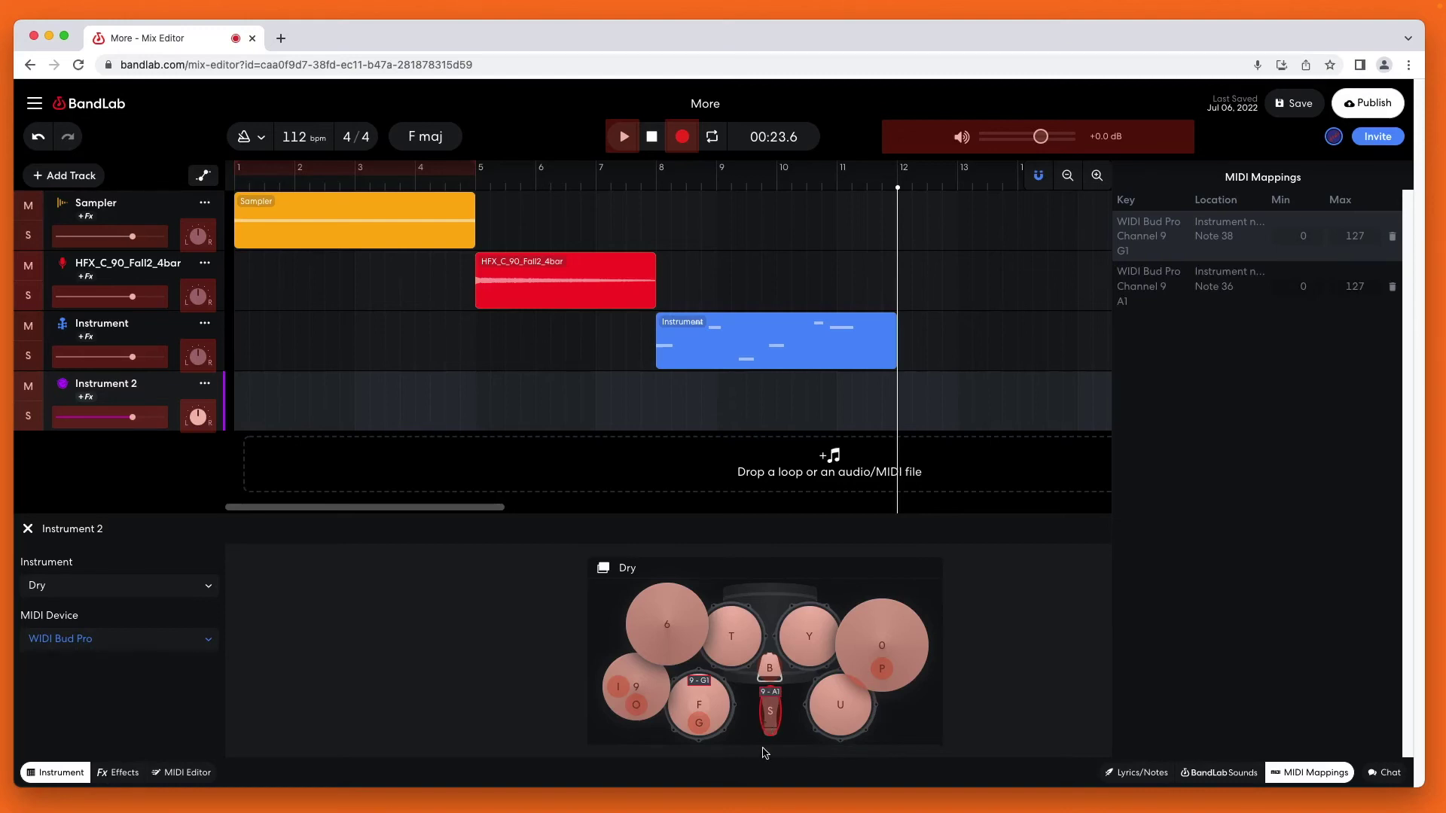
pyautogui.click(811, 651)
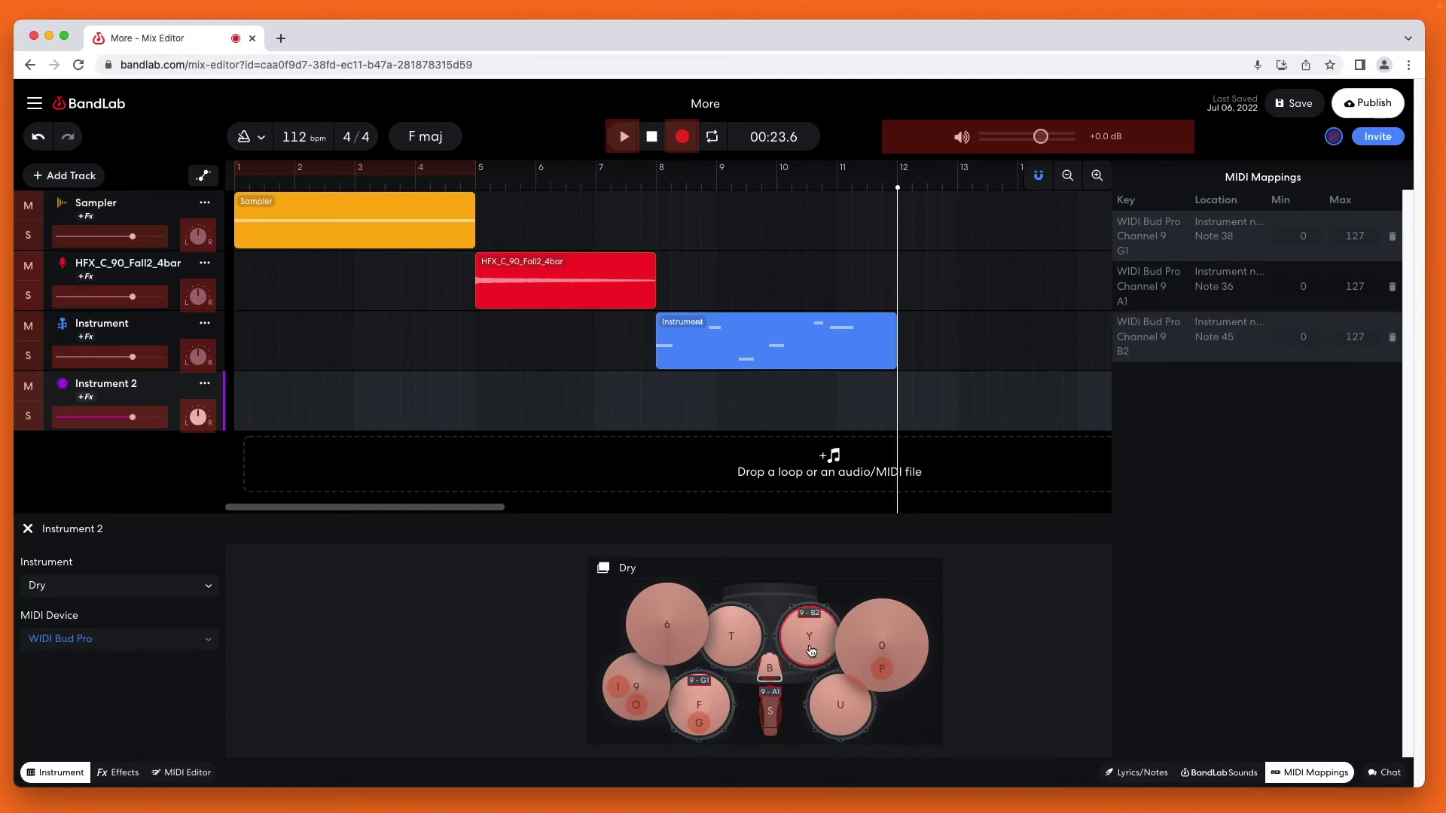
pyautogui.click(837, 705)
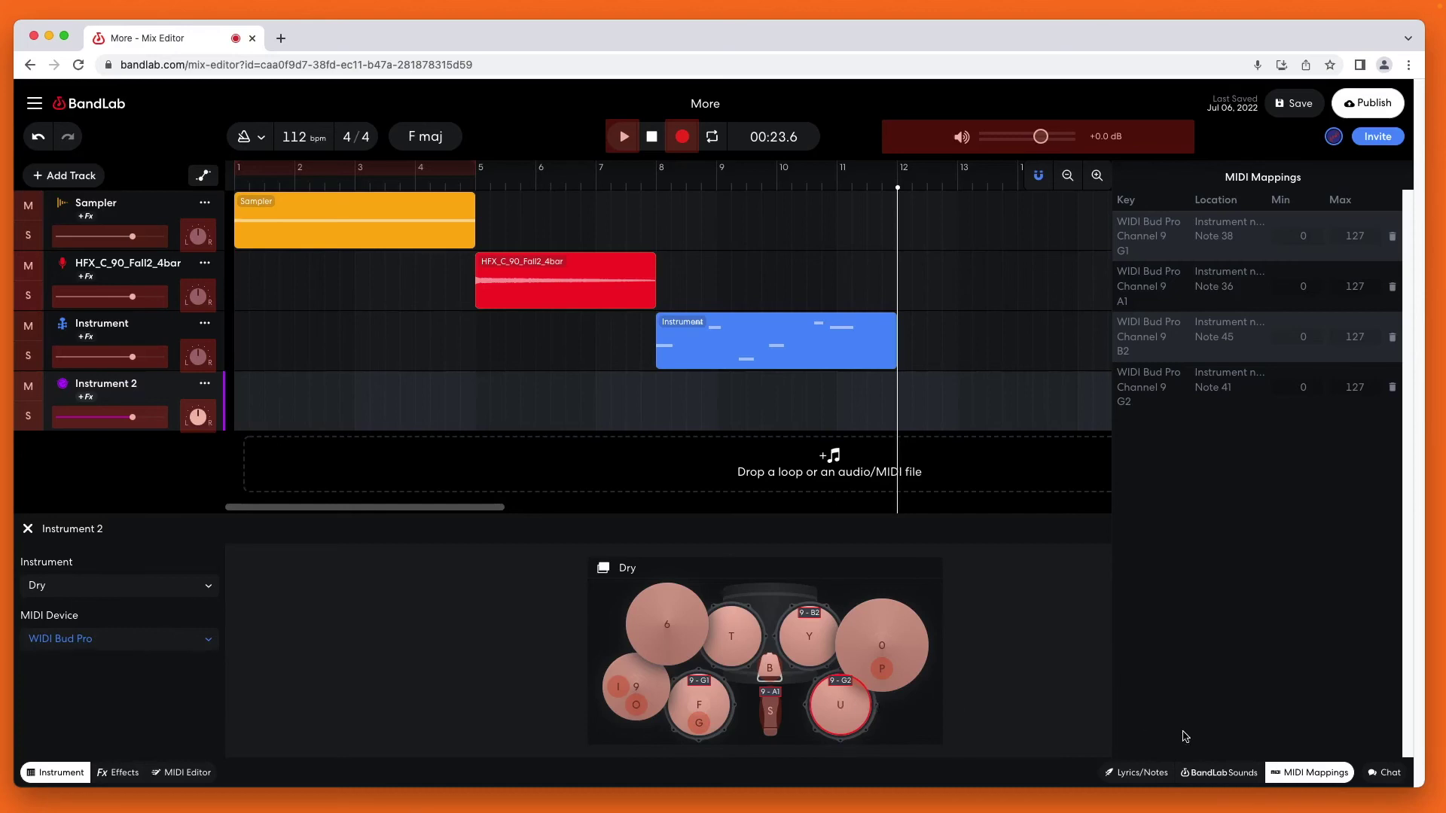
pyautogui.click(1310, 773)
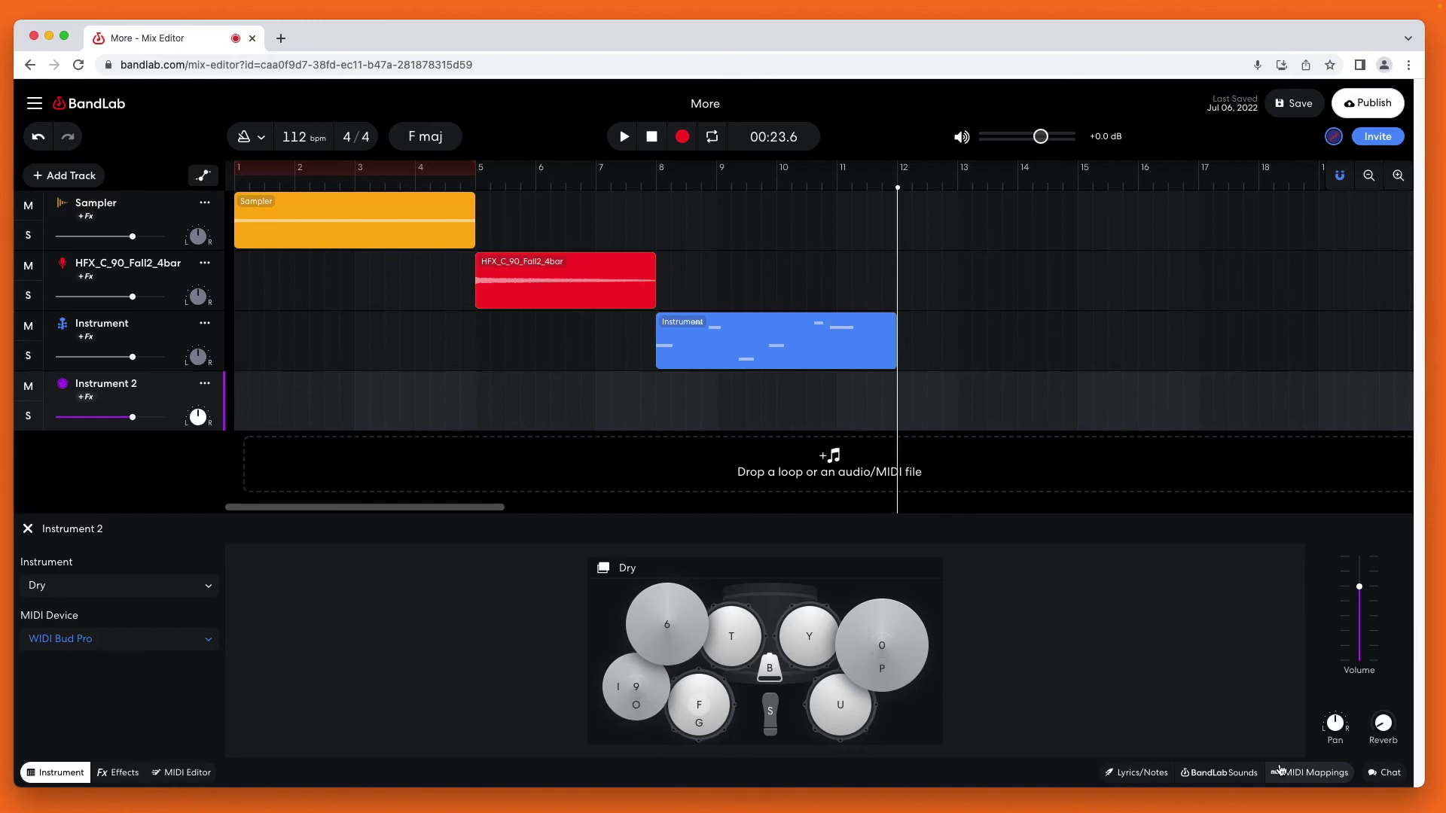
pyautogui.press('i')
pyautogui.press('6')
pyautogui.press('p')
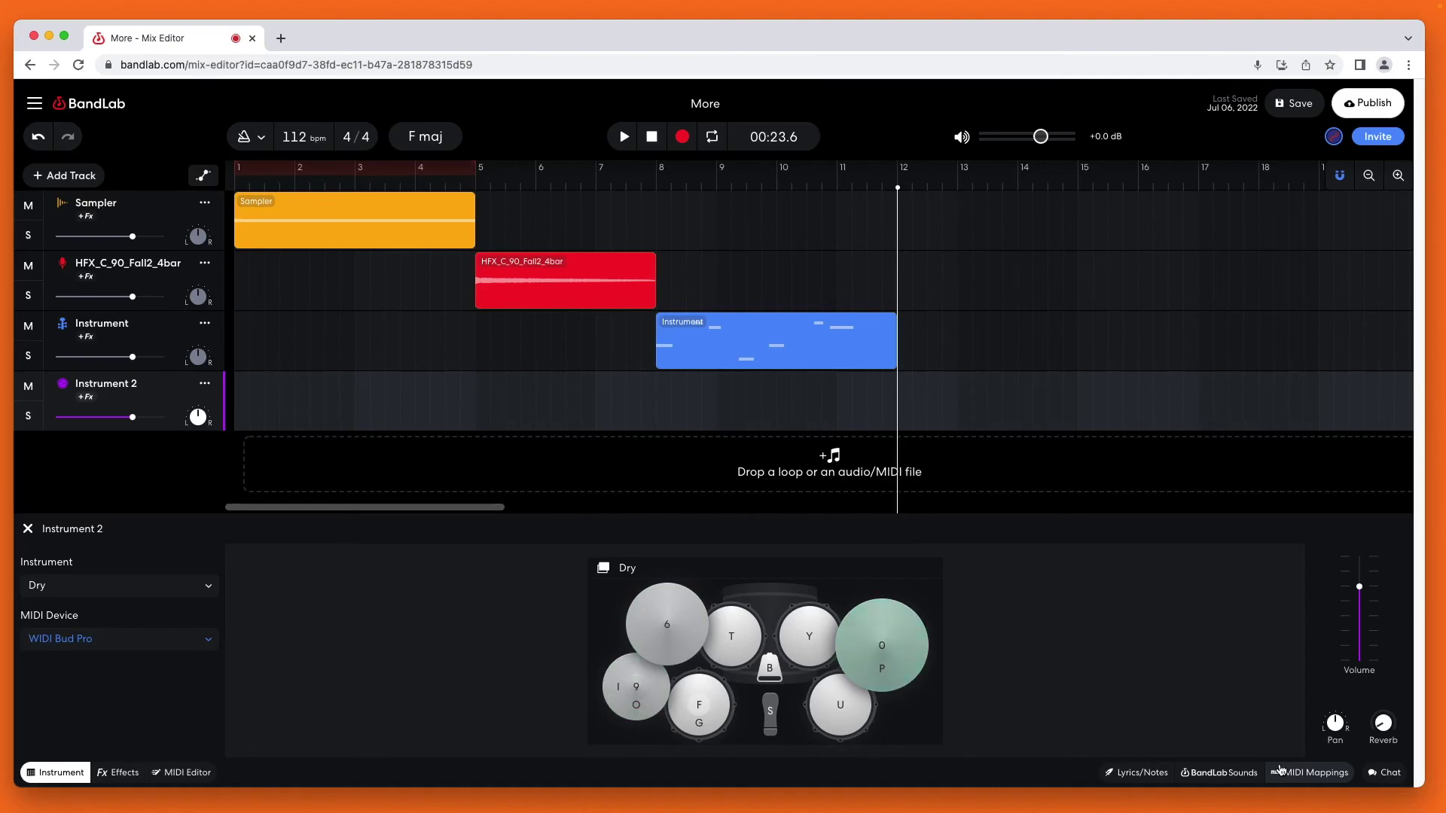
pyautogui.press('f')
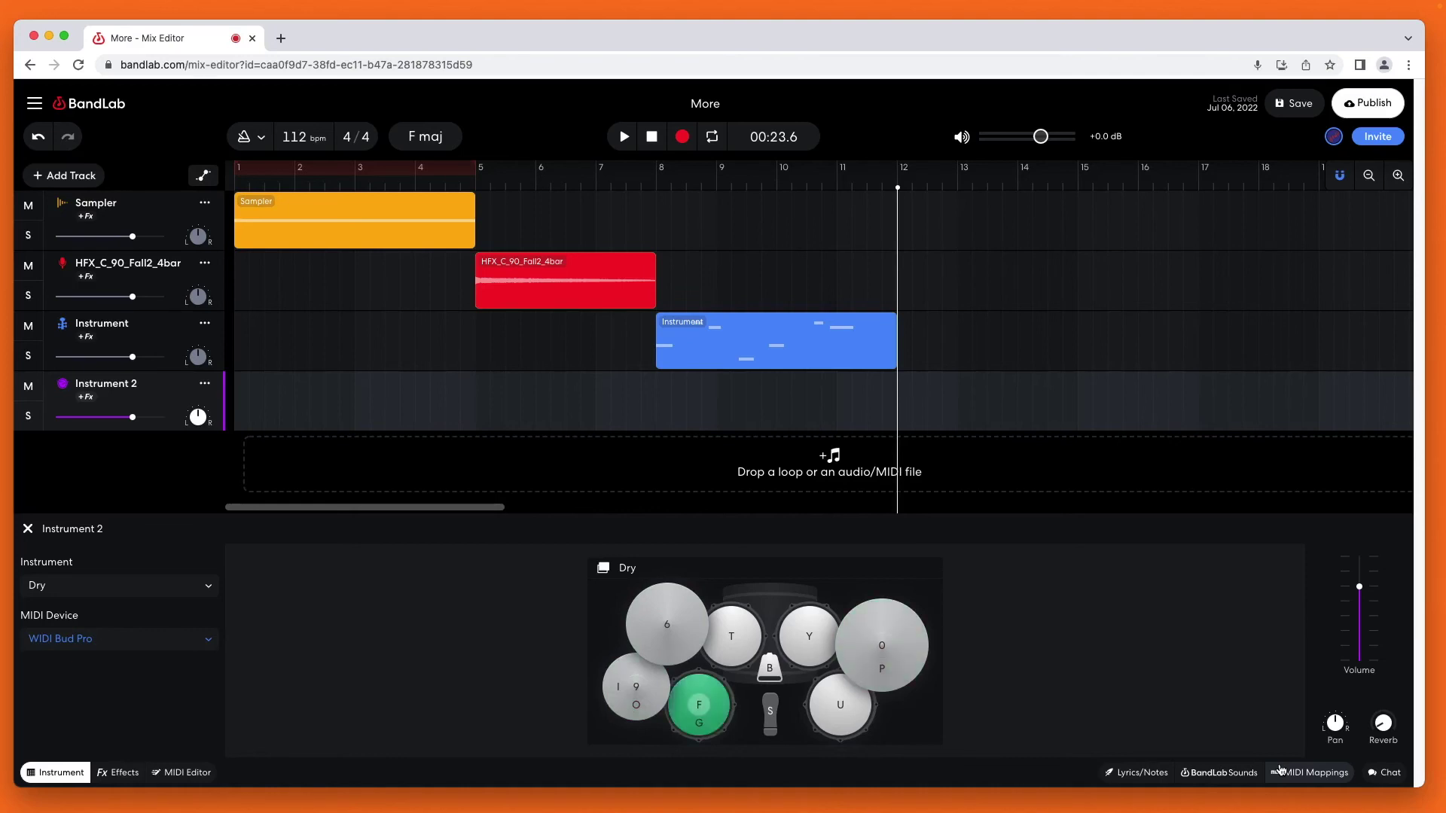
pyautogui.press('t')
pyautogui.press('y')
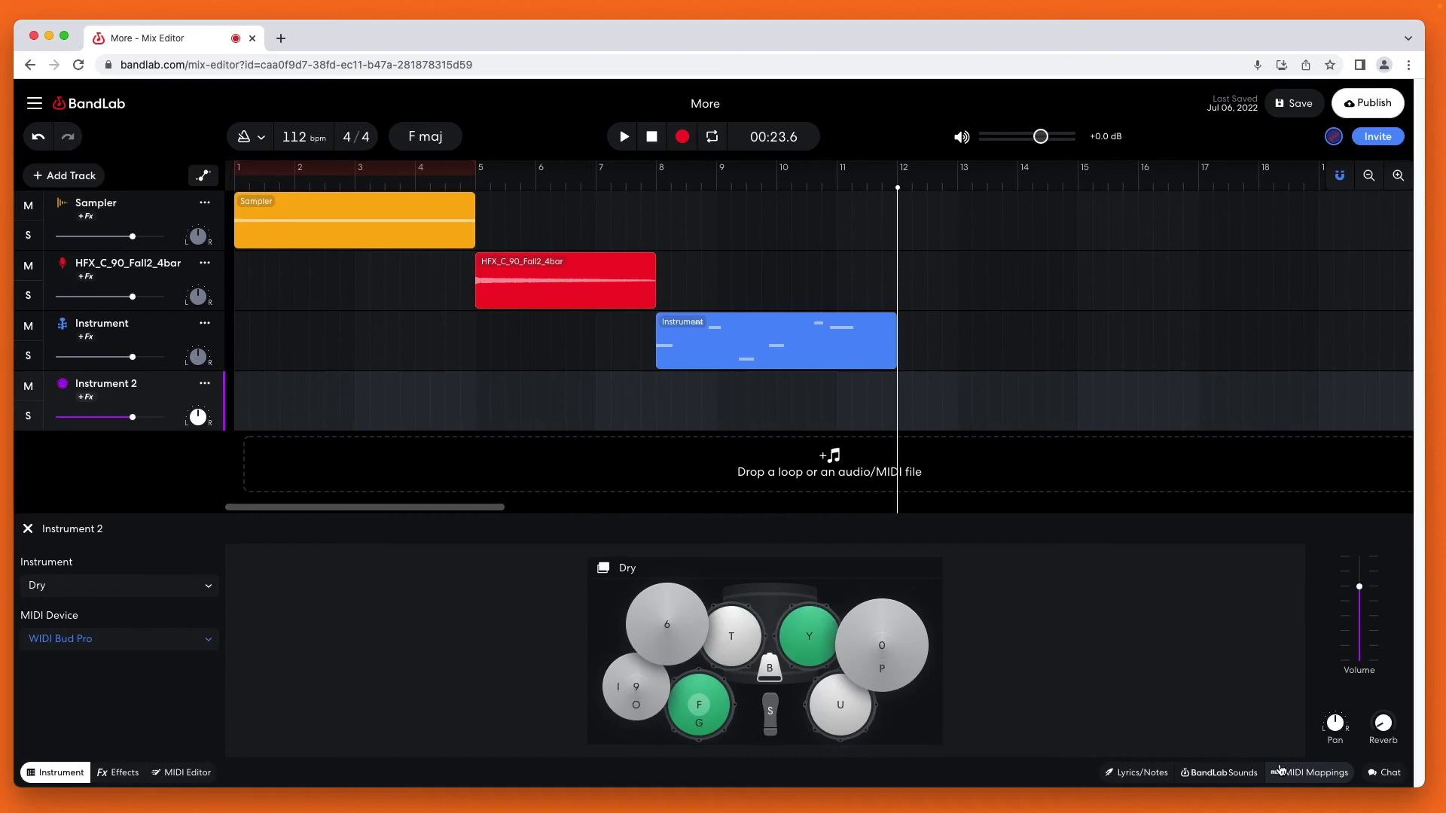
pyautogui.press('u')
pyautogui.press('s')
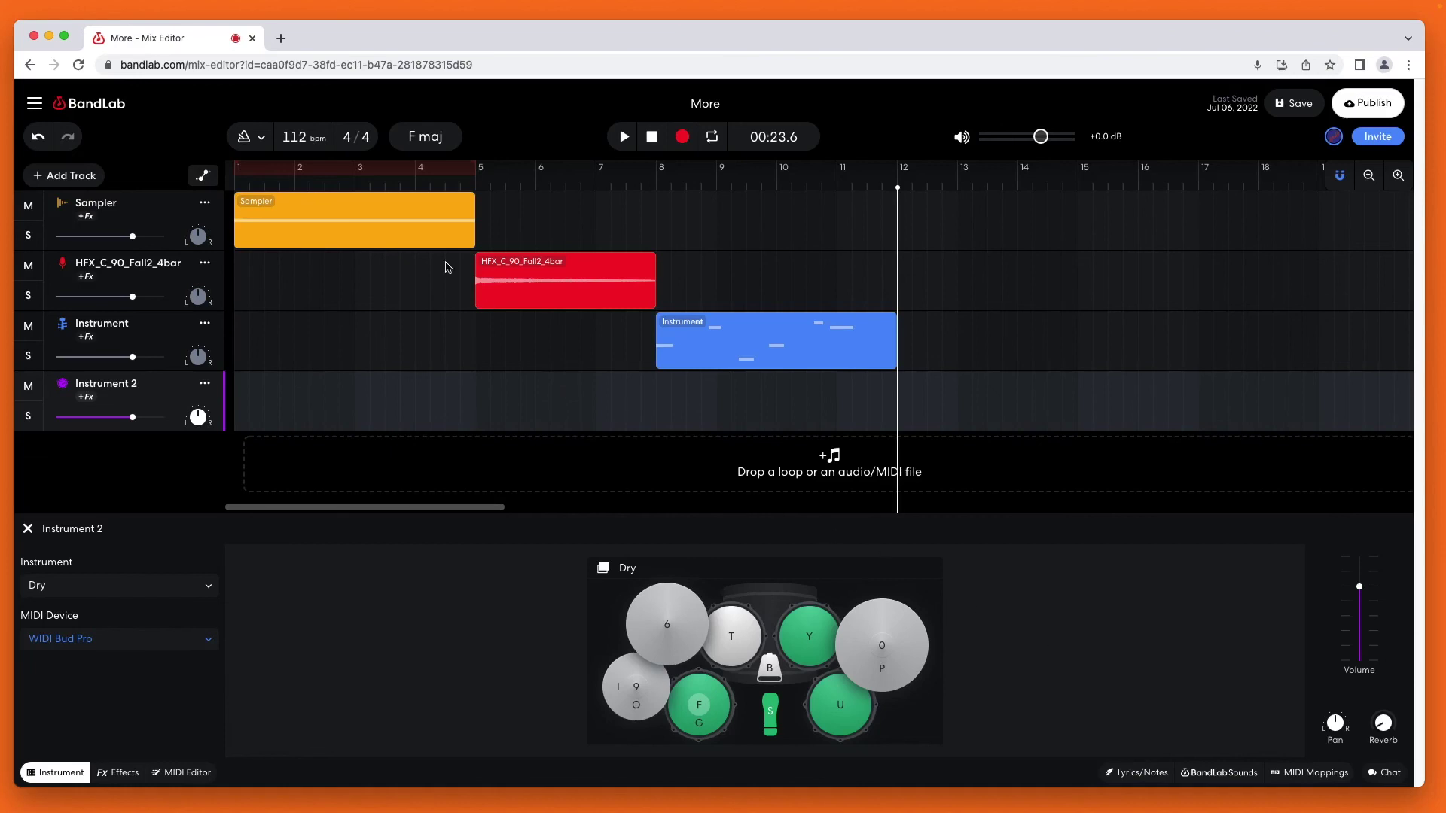
# With the metronome on, record I, T and P drum hits on Instrument 2, then reopen MIDI Mappings
pyautogui.click(246, 146)
pyautogui.click(682, 138)
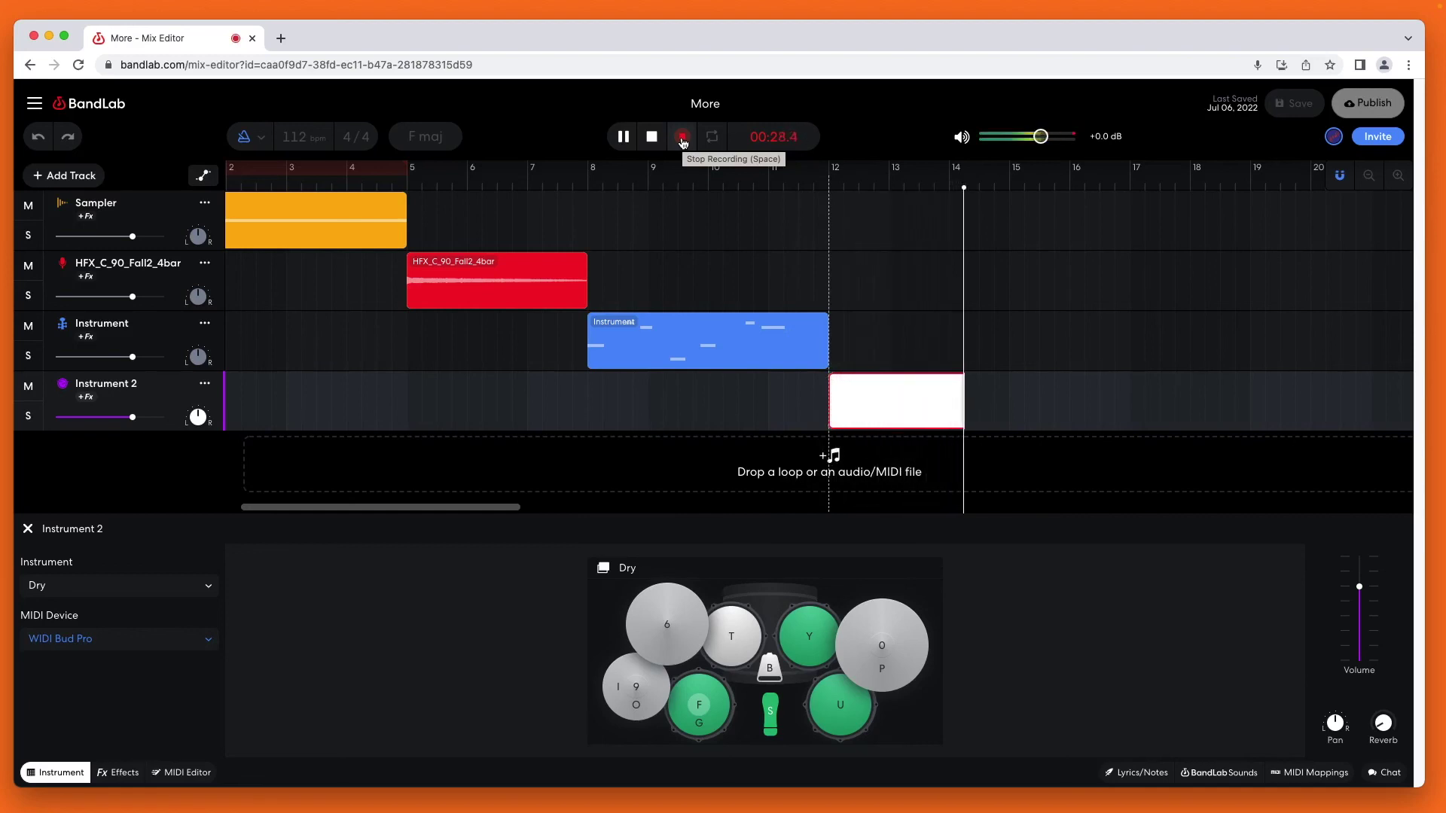
pyautogui.press('i')
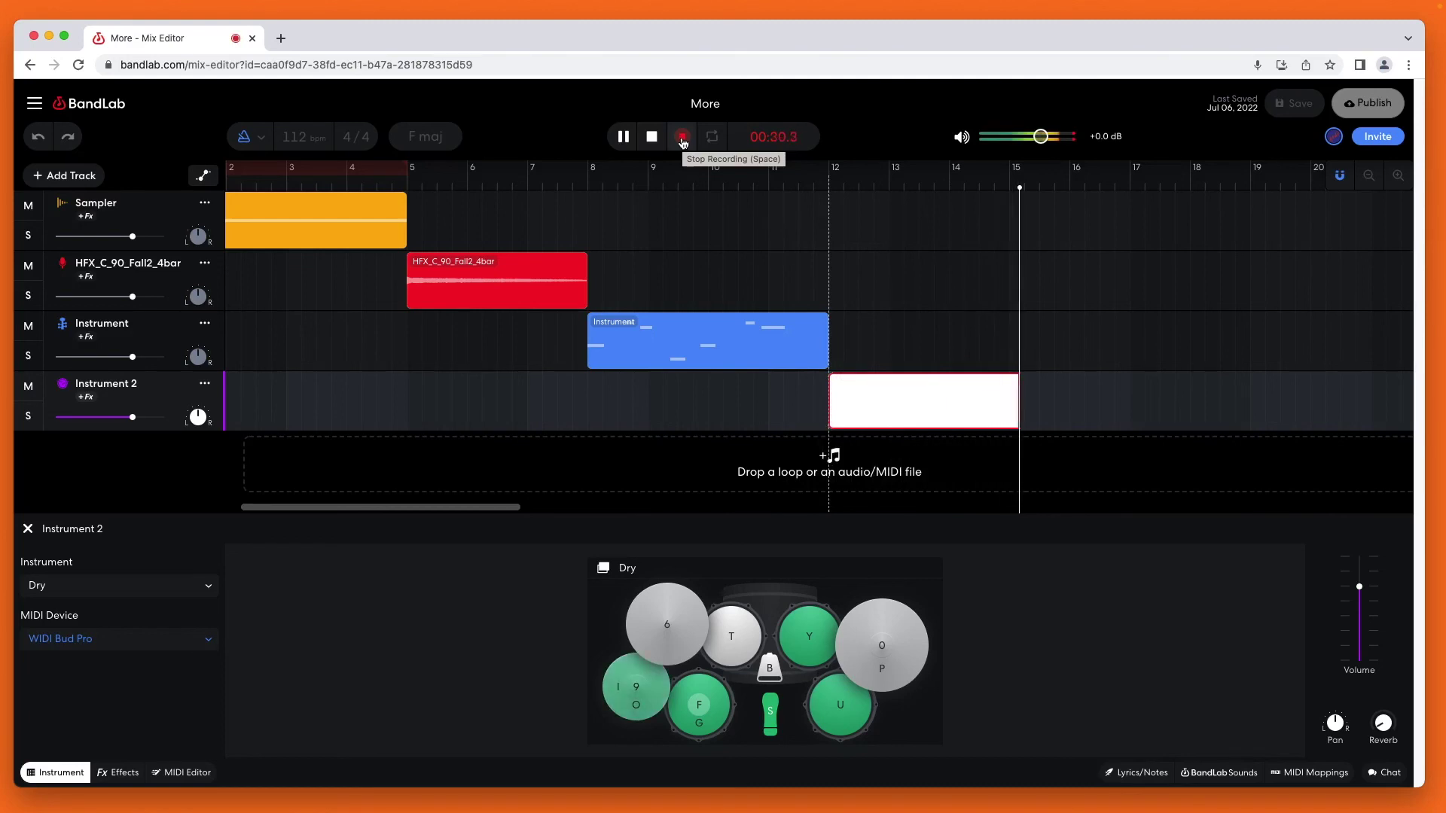
pyautogui.press('i')
pyautogui.press('i')
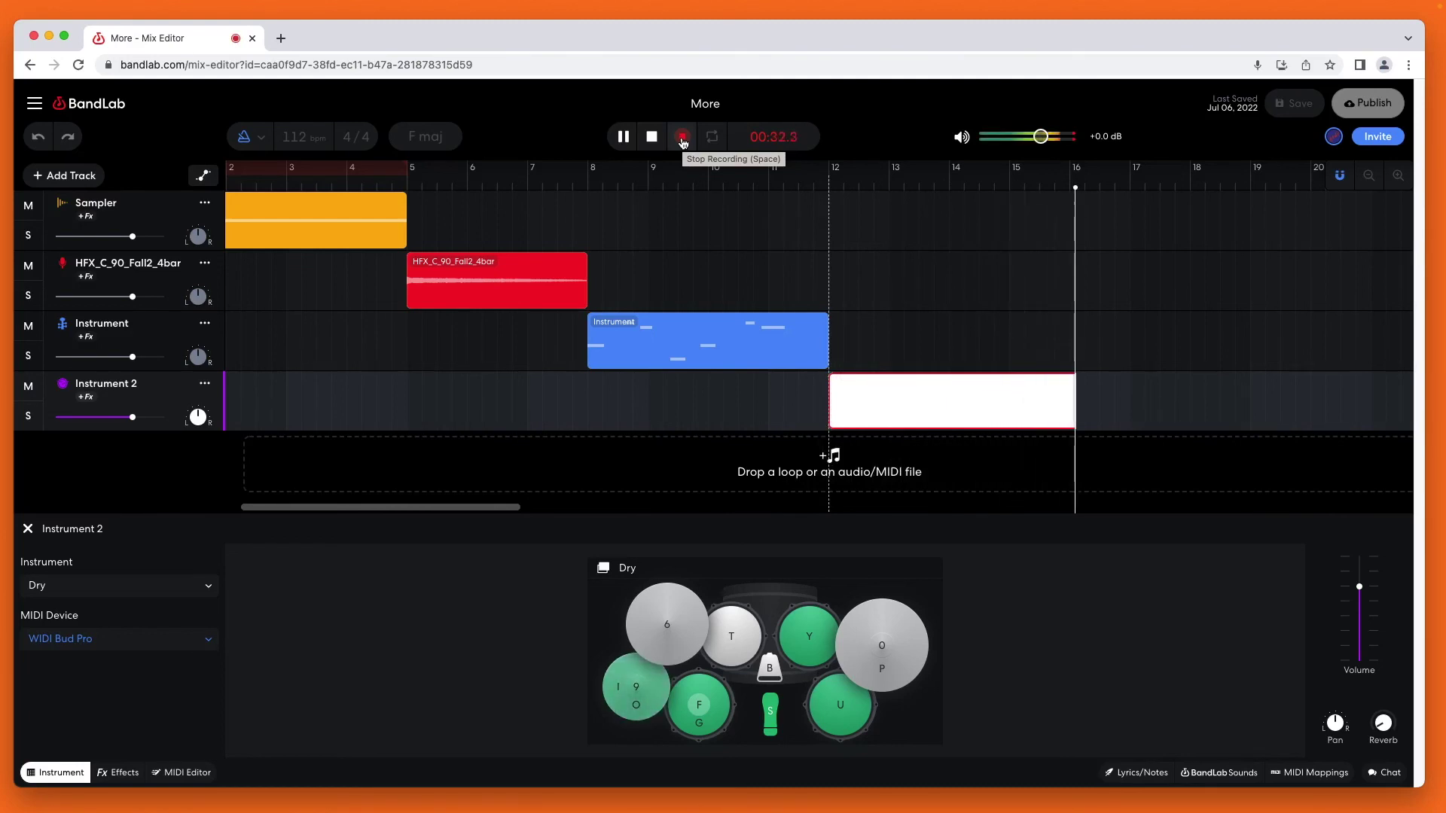
pyautogui.press('i')
pyautogui.press('i')
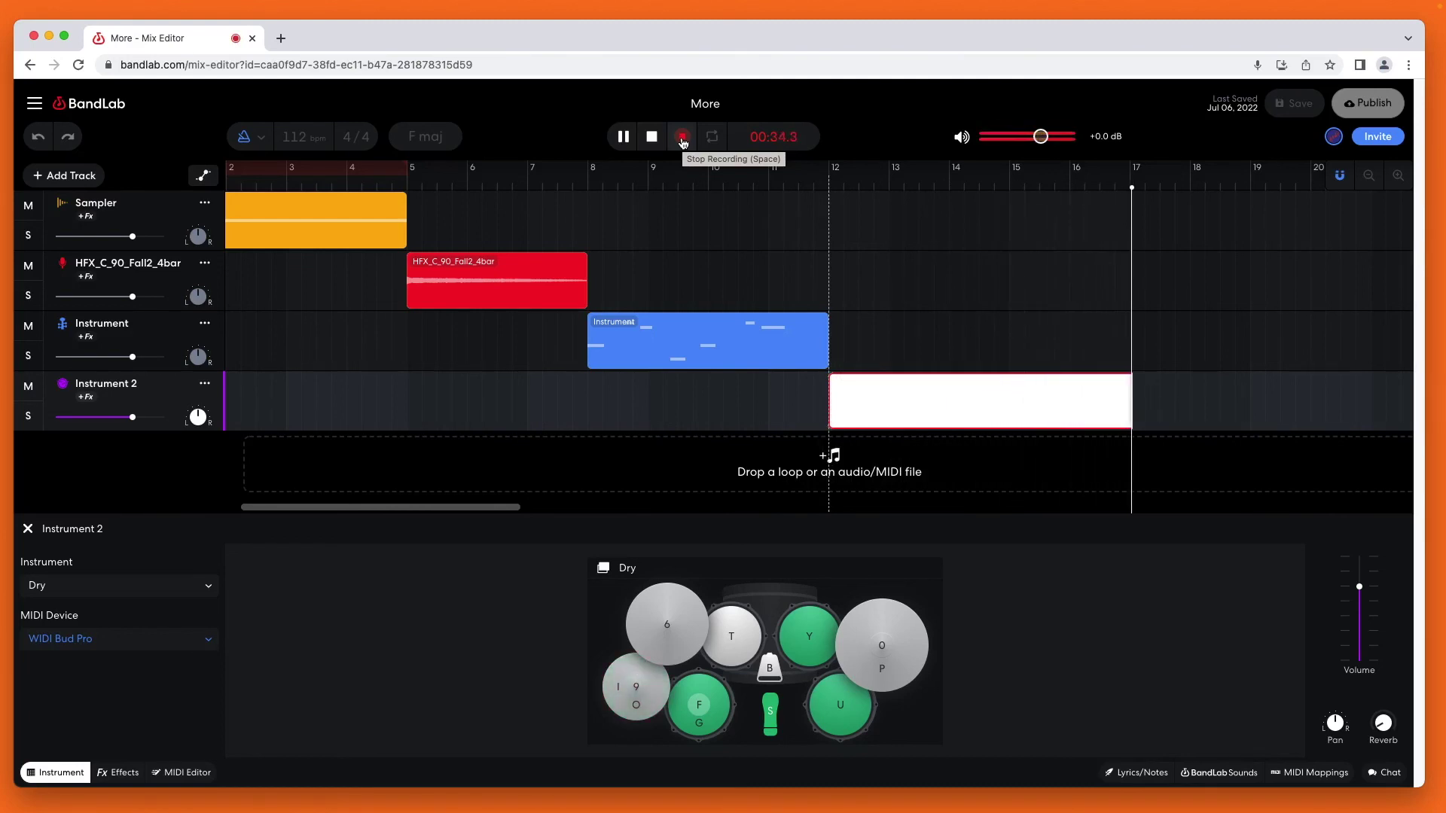
pyautogui.press('t')
pyautogui.press('t')
pyautogui.press('t')
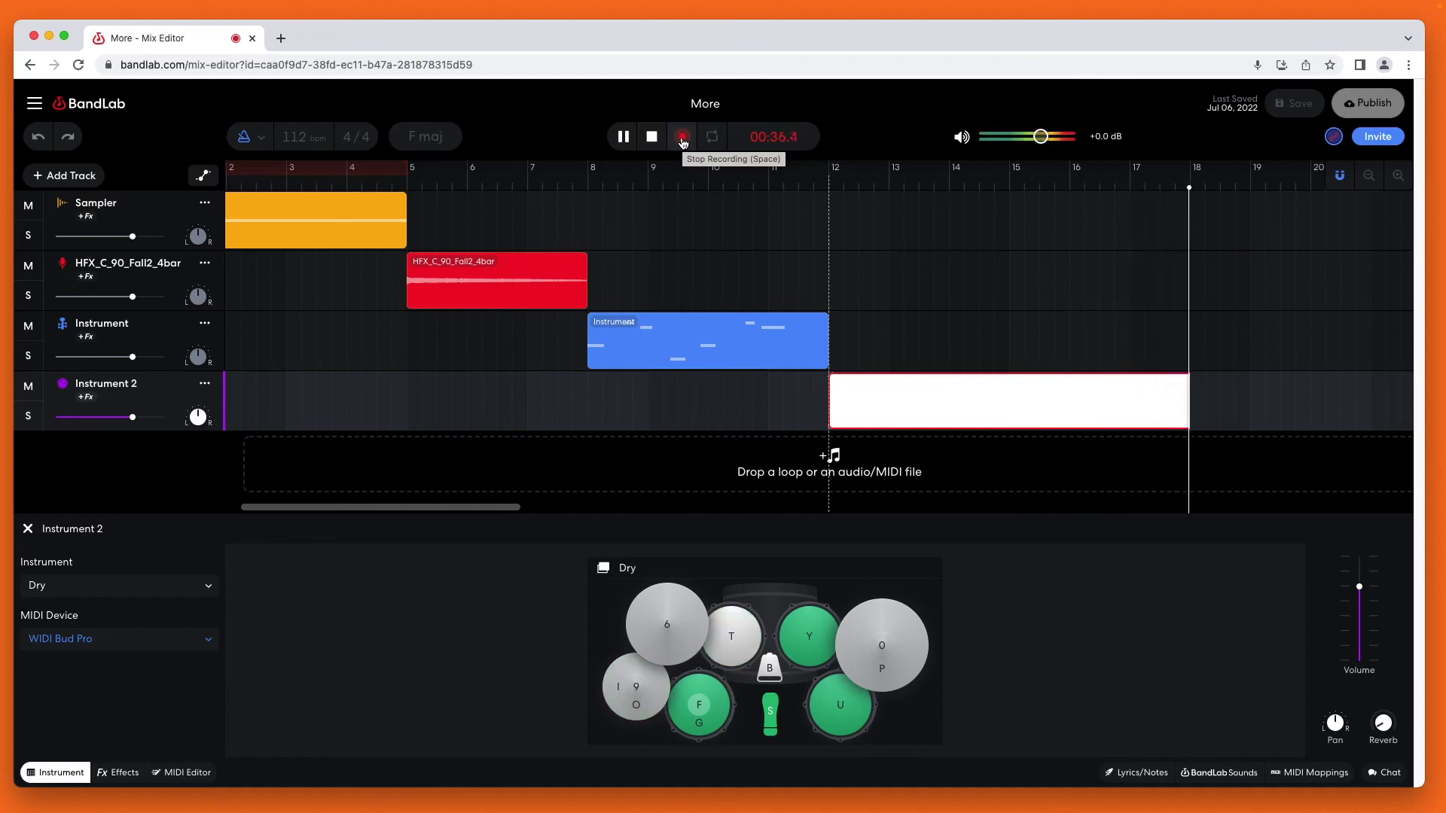
pyautogui.press('p')
pyautogui.press('p')
pyautogui.press('p')
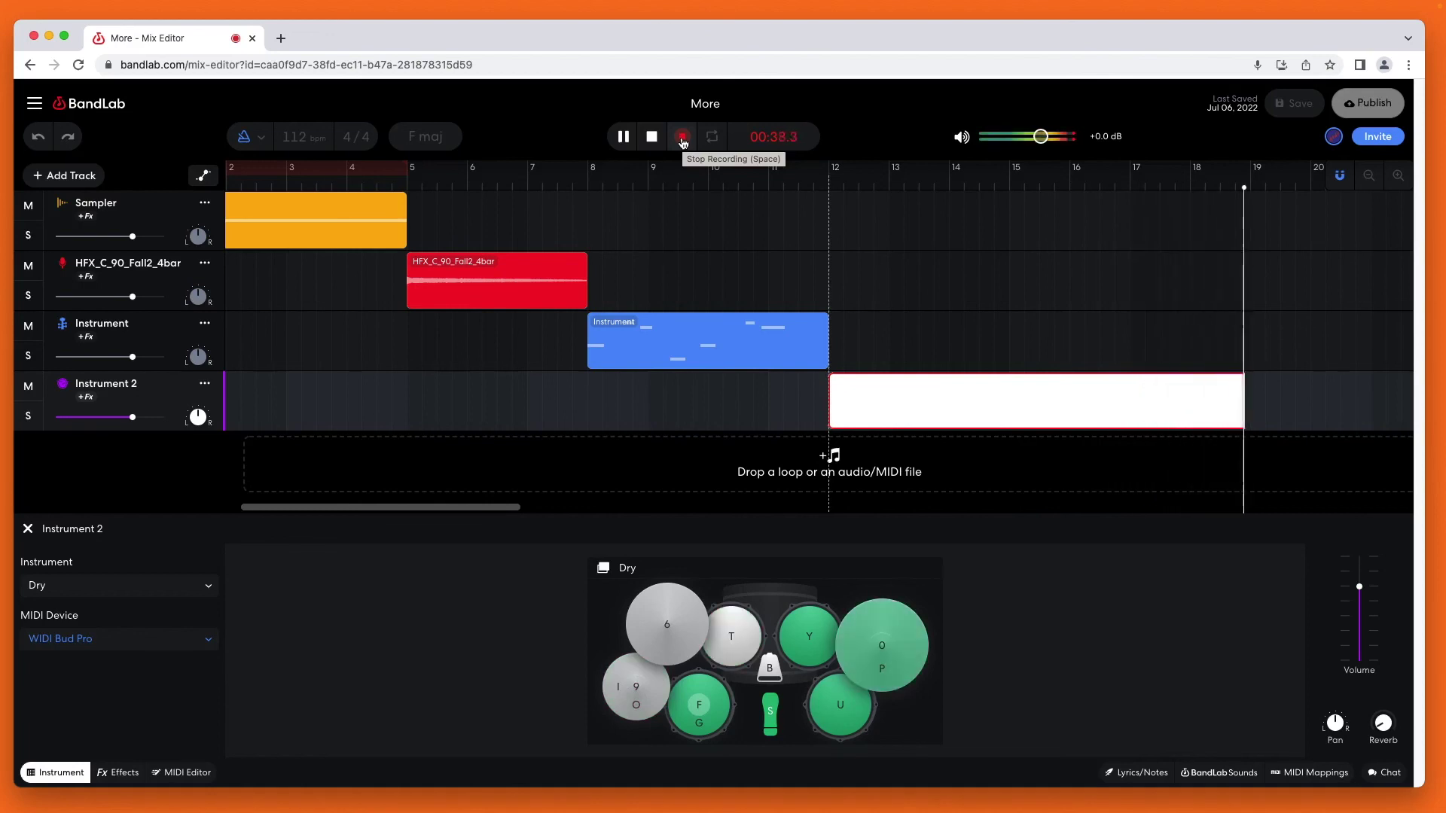
pyautogui.press('t')
pyautogui.press('t')
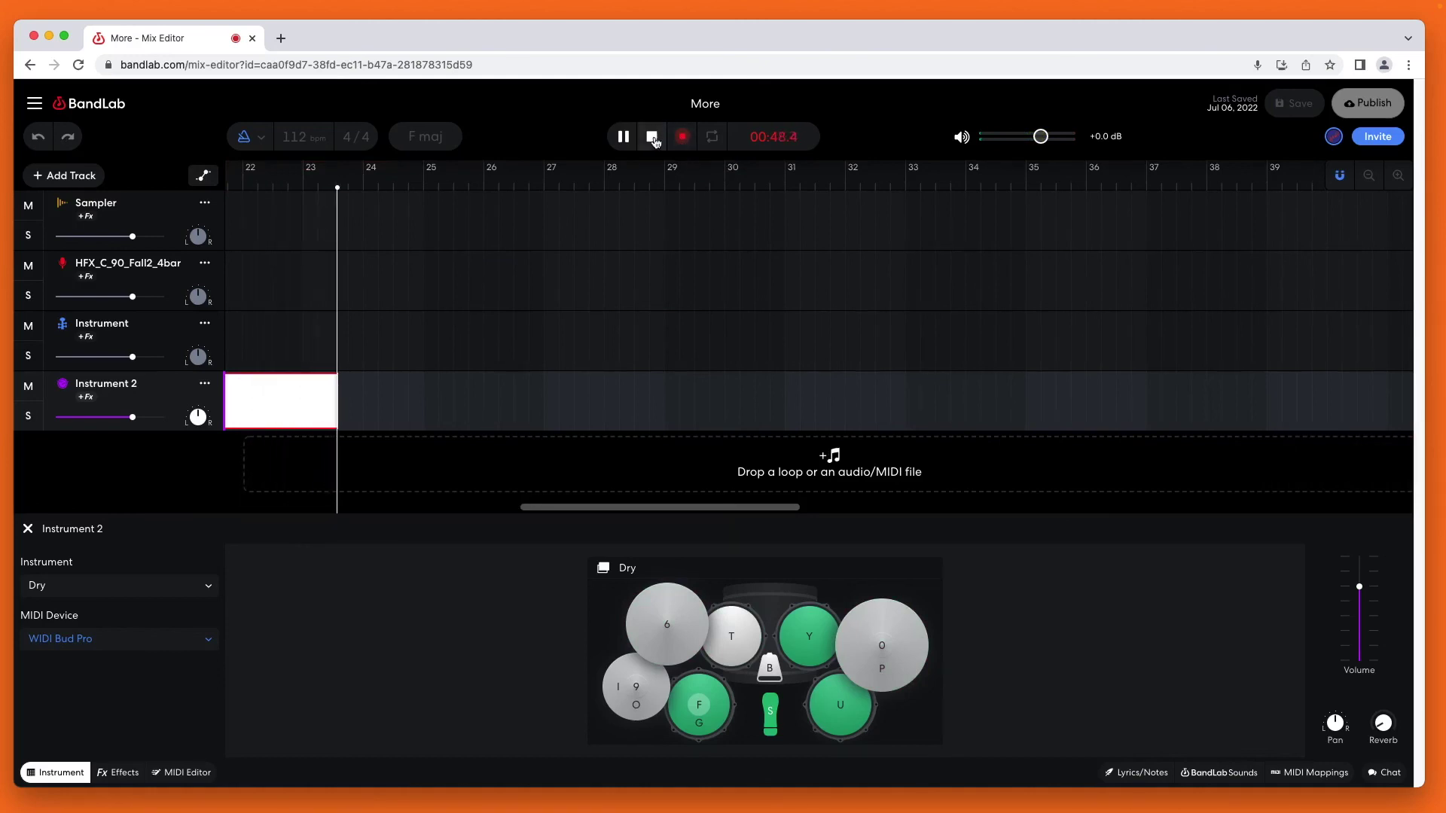
pyautogui.click(653, 140)
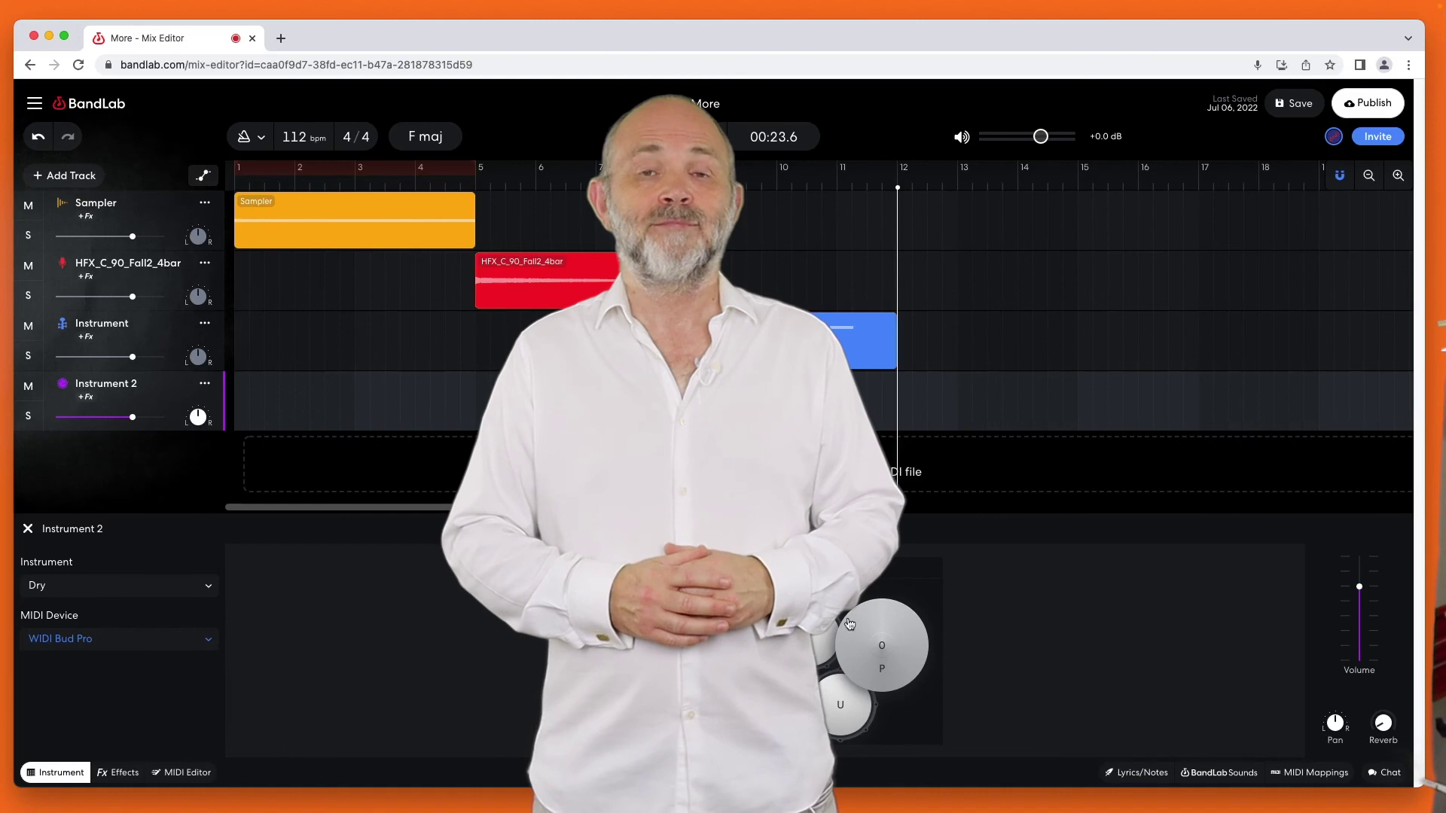
pyautogui.click(1304, 776)
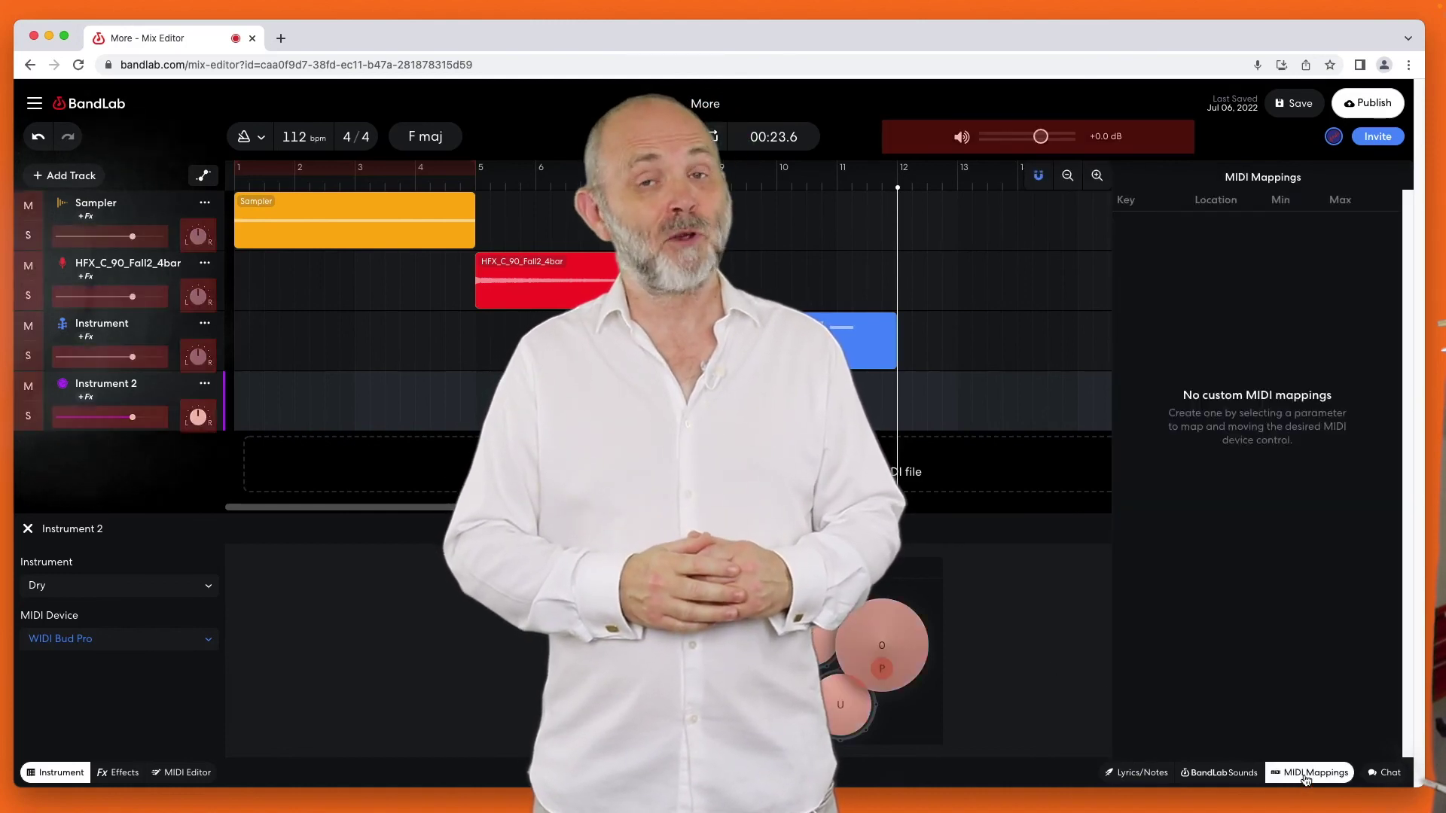